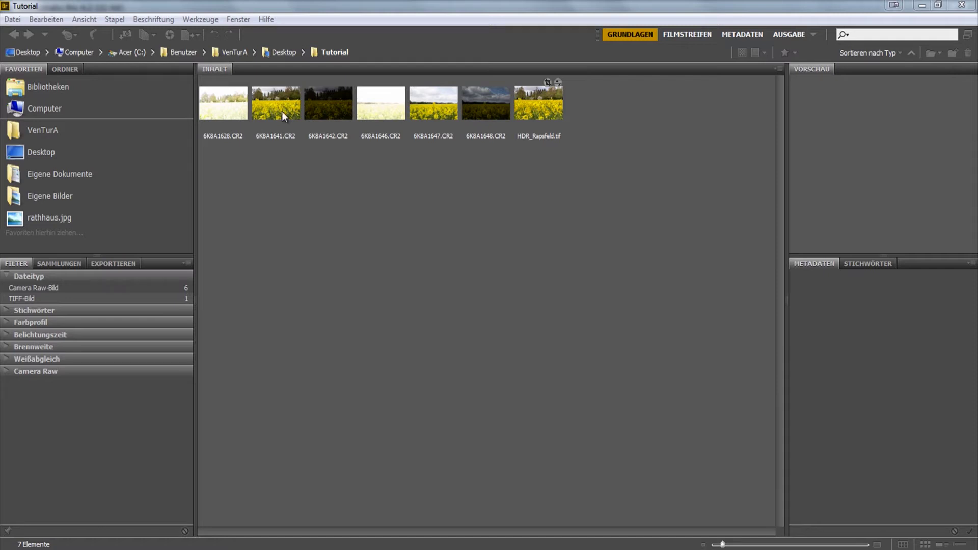
Preview the three exposures and compare the normal one with the finished HDR_Rapsfeld.tif.
left_click(218, 110)
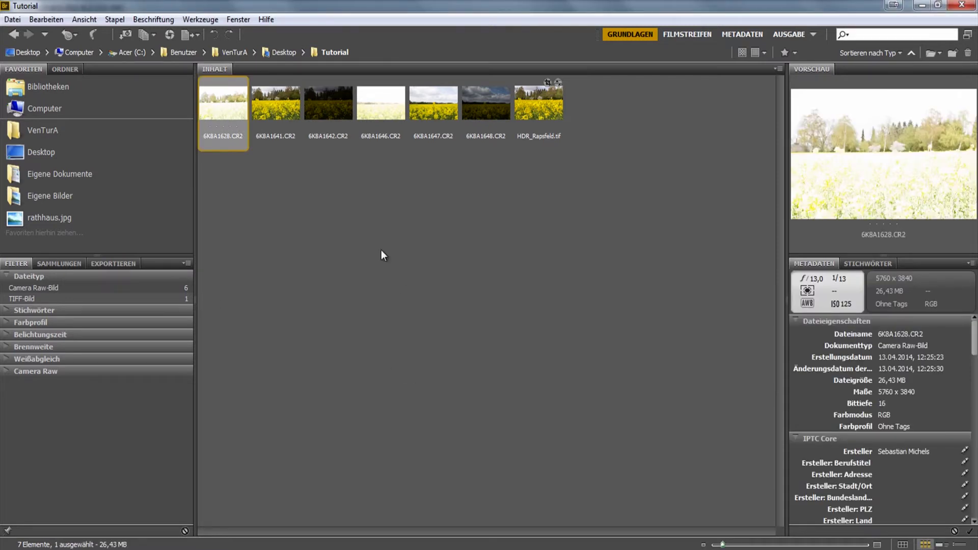
left_click(331, 96)
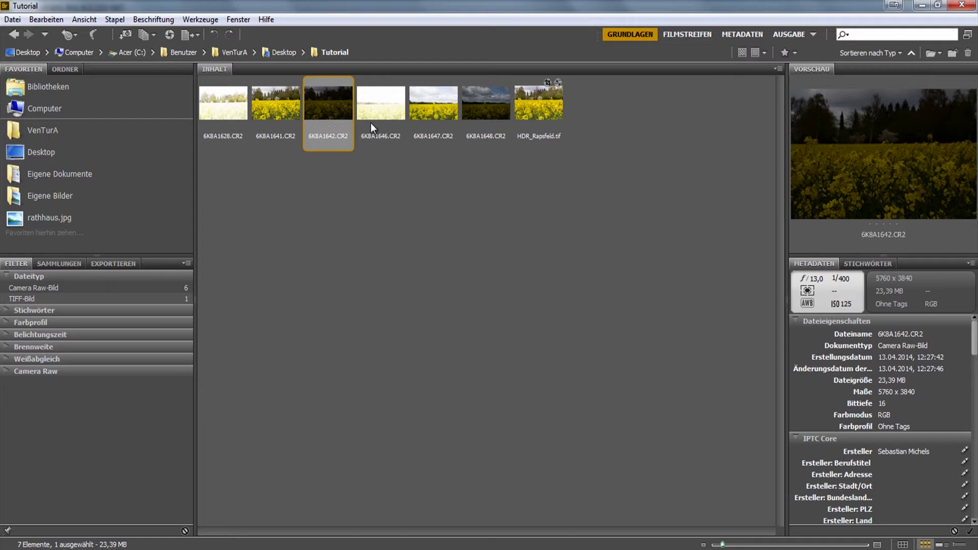
left_click(278, 102)
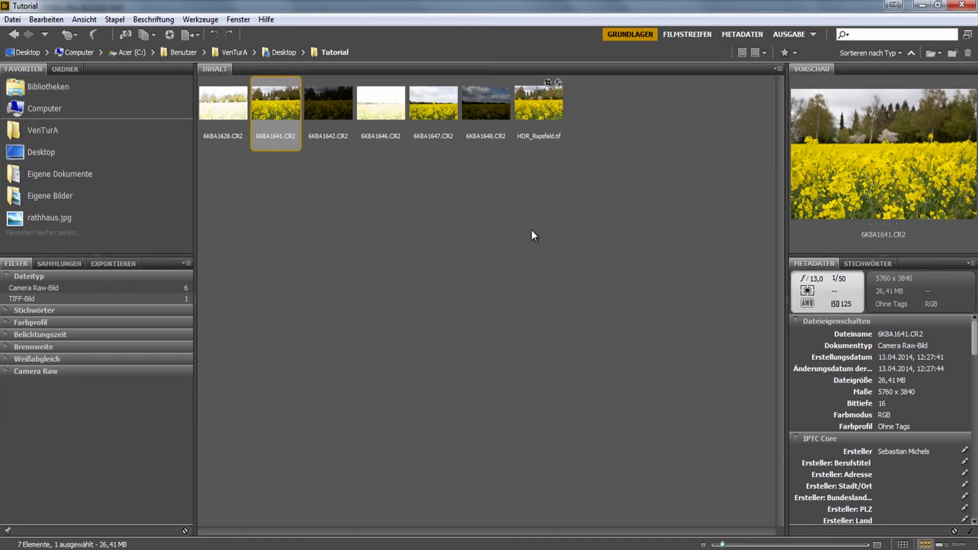
left_click(558, 109)
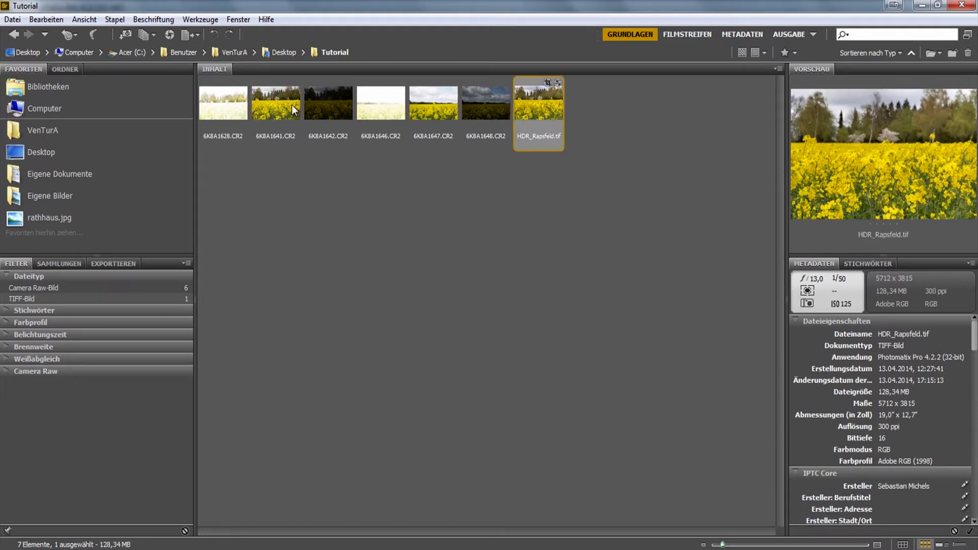
left_click(288, 104)
left_click(537, 106)
left_click(289, 118)
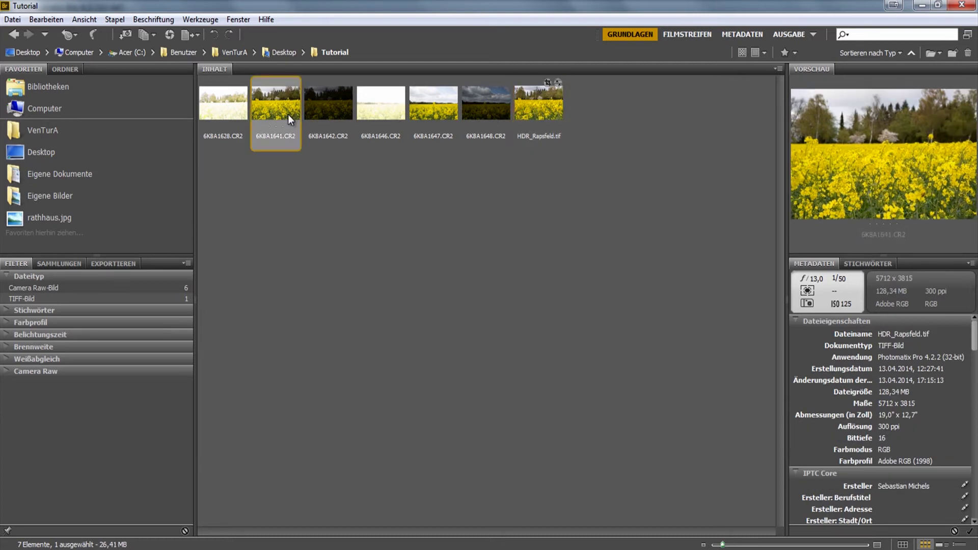
left_click(535, 115)
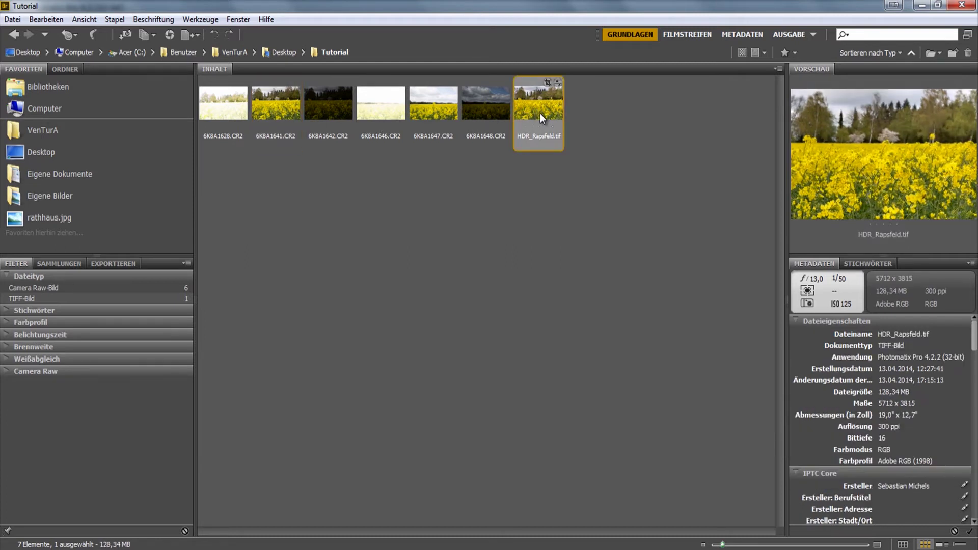
left_click(293, 116)
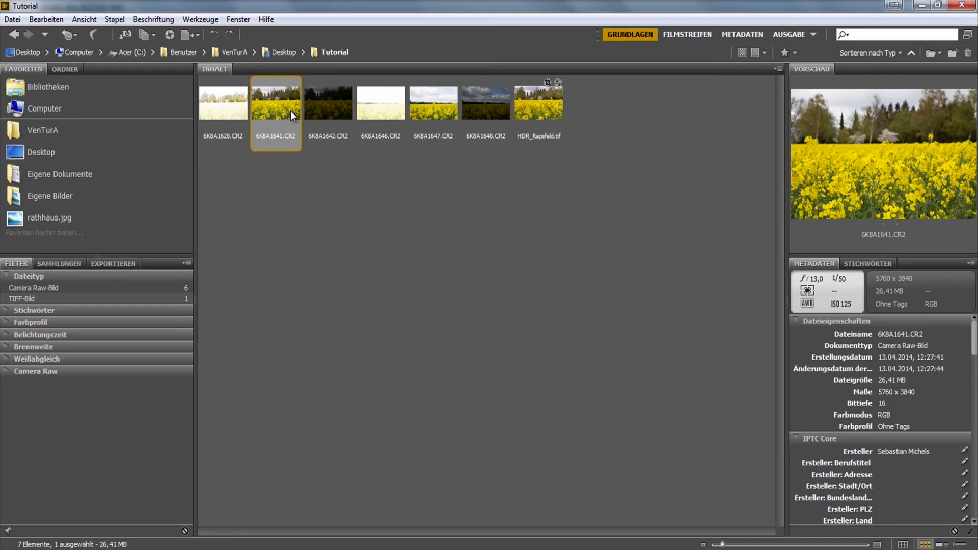
left_click(334, 212)
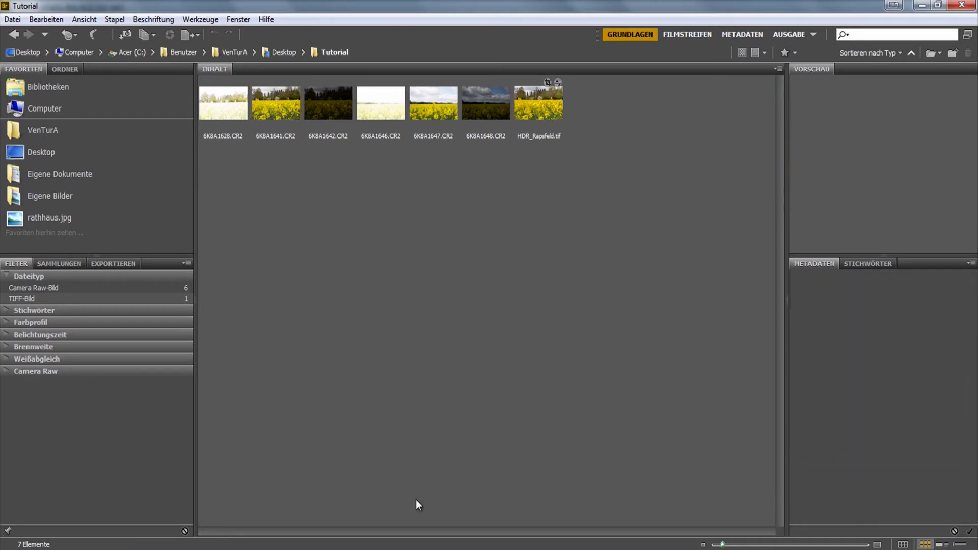
Load 6K8A1628.CR2, 6K8A1641.CR2 and 6K8A1642.CR2 as the bracketed exposure series in Photomatix.
left_click(481, 499)
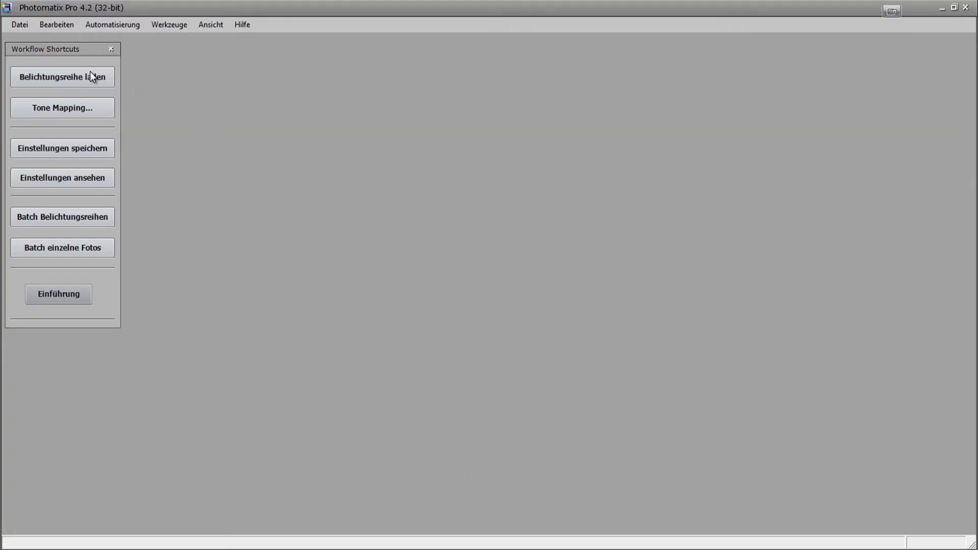
left_click(79, 79)
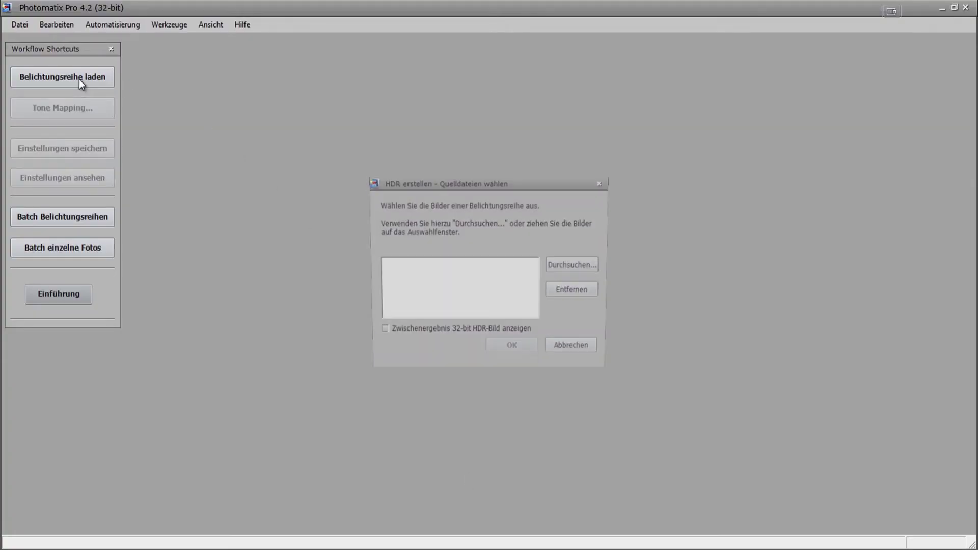
left_click(562, 268)
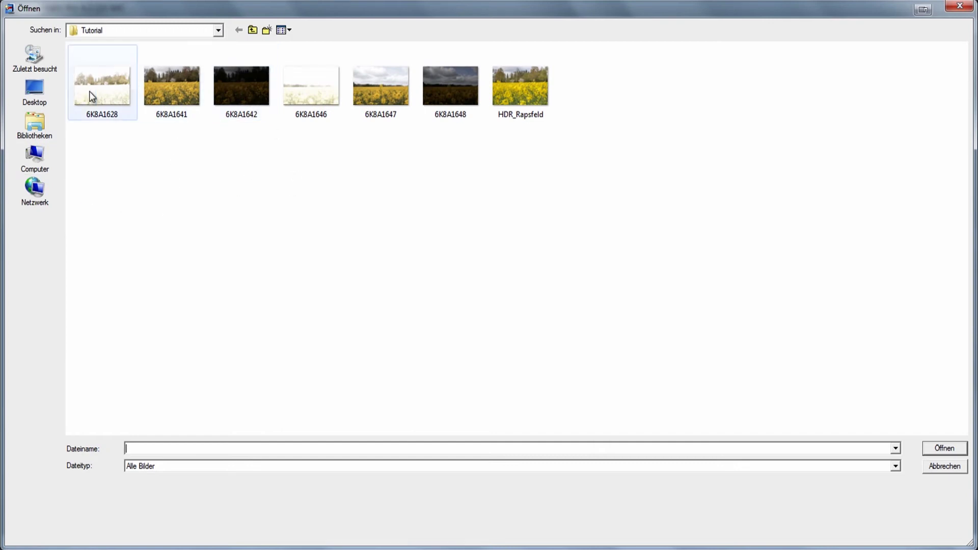
left_click_drag(263, 169, 79, 50)
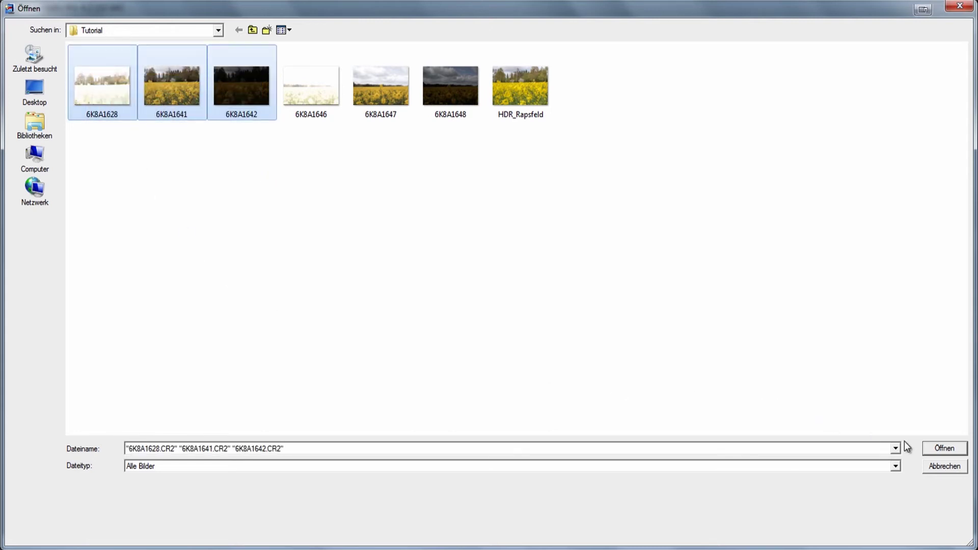
left_click(945, 450)
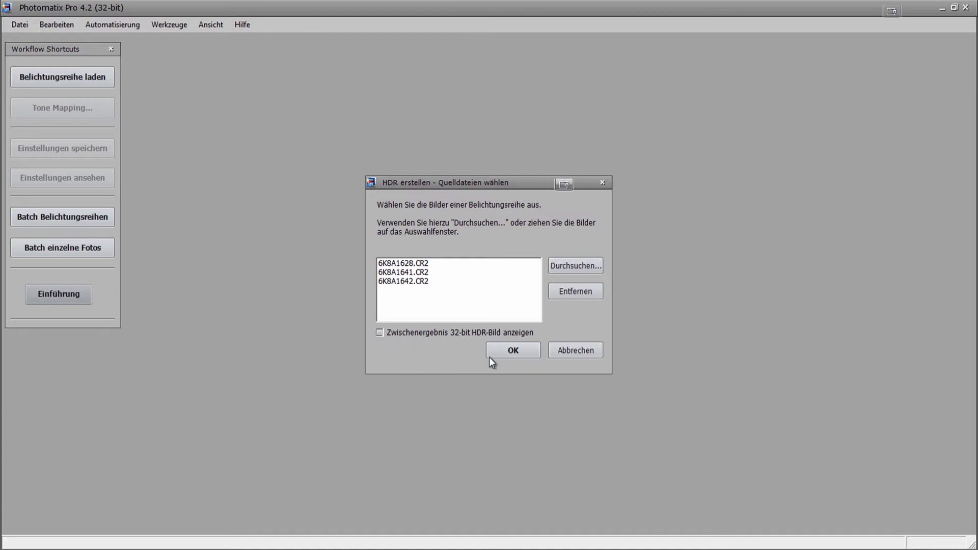
Merge the three exposures with automatic ghost removal enabled and Adobe RGB primaries.
left_click(512, 352)
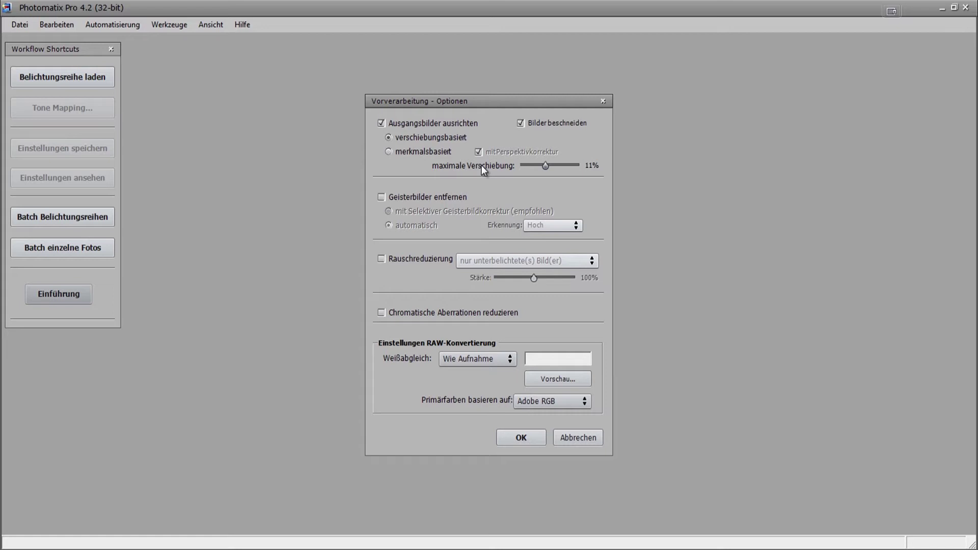
left_click(401, 201)
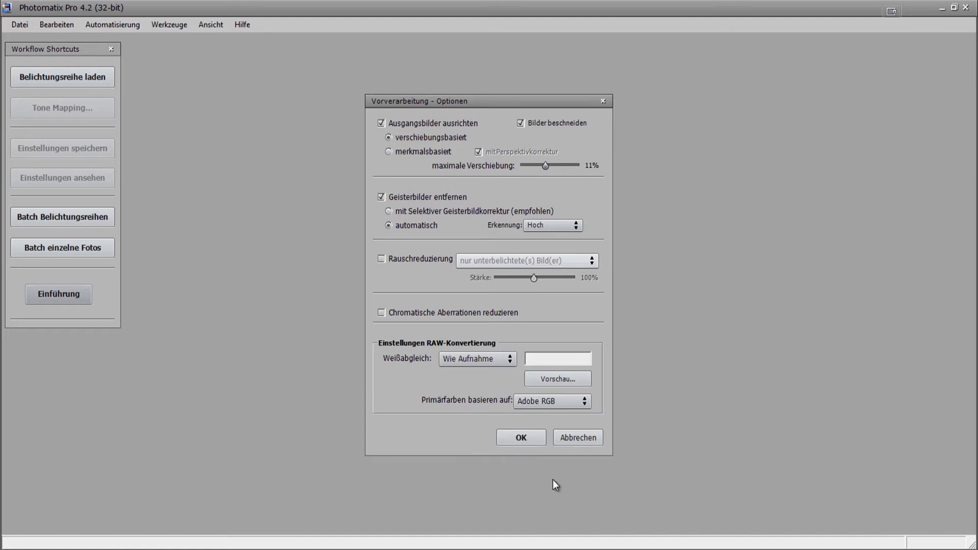
left_click(537, 401)
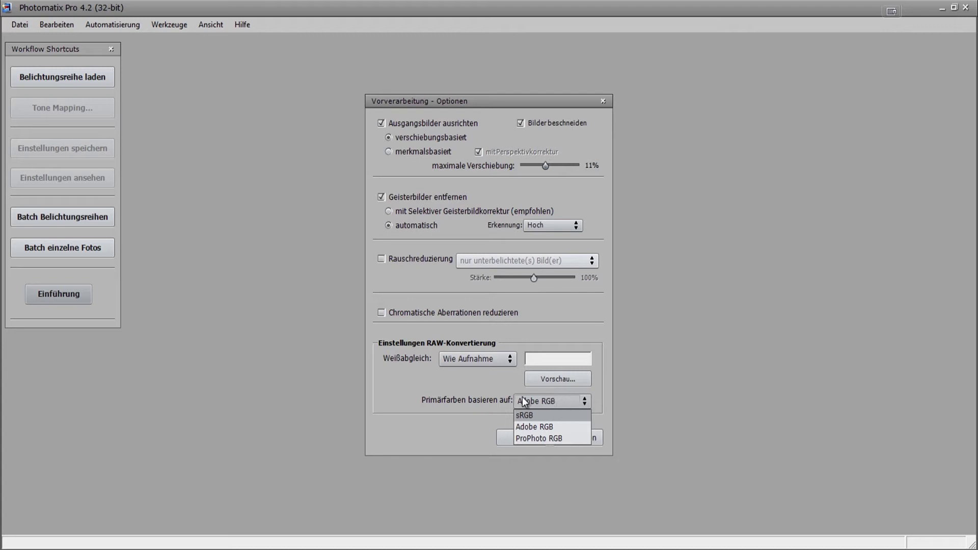
left_click(560, 400)
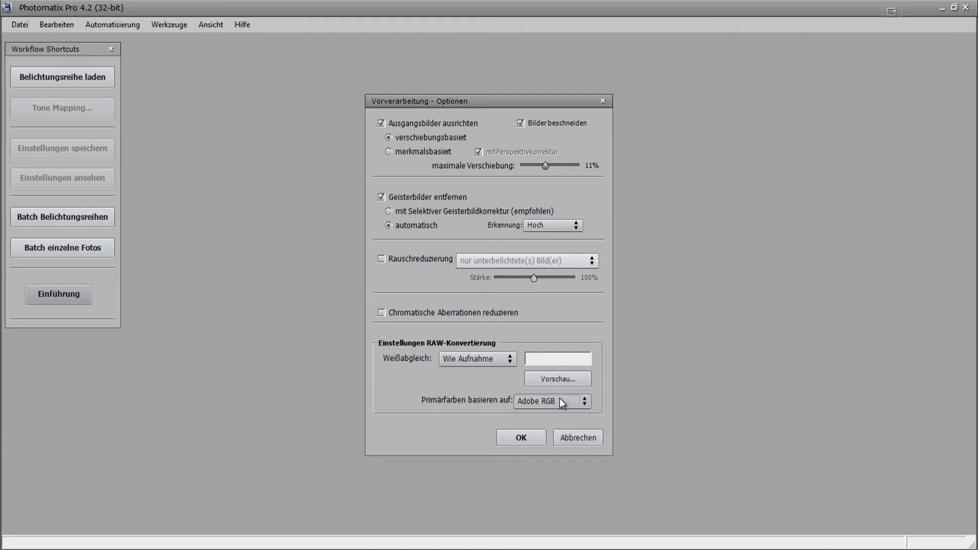
left_click(530, 436)
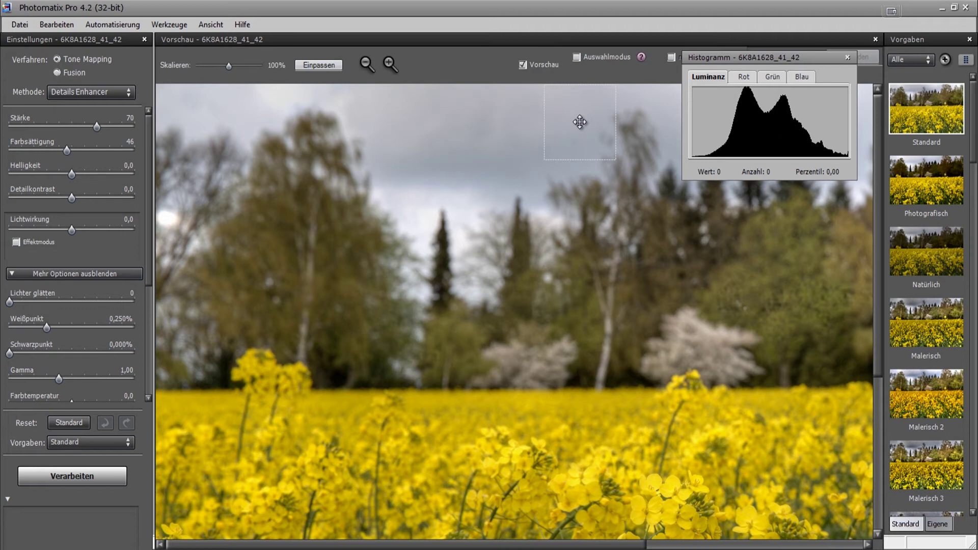
Hide the histogram, zoom the preview to 100% and show the unprocessed image.
key("ctrl+h")
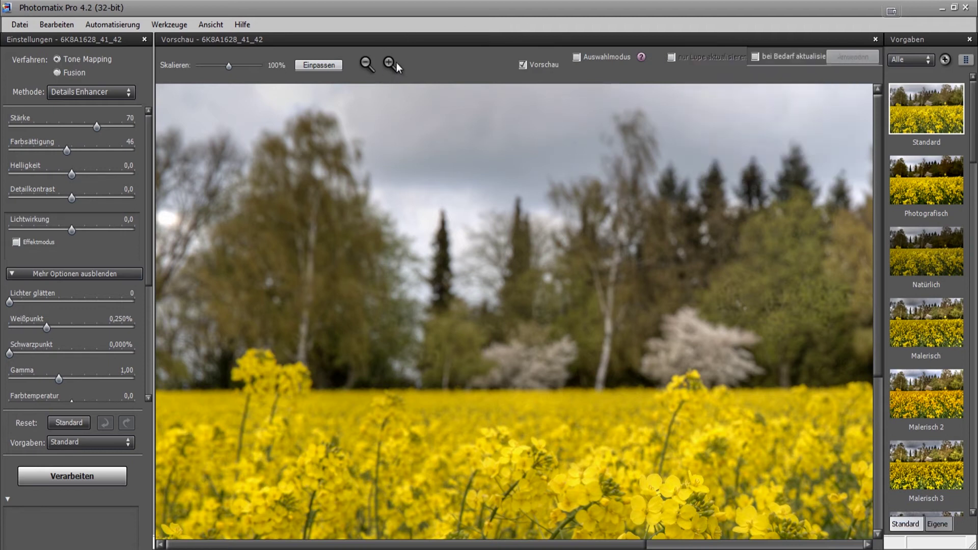
left_click(397, 65)
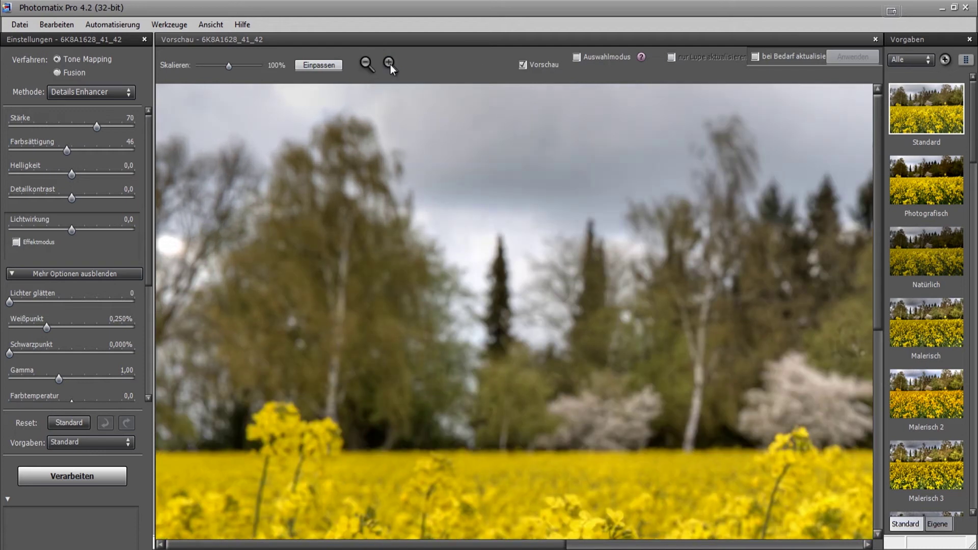
left_click(390, 64)
left_click(524, 65)
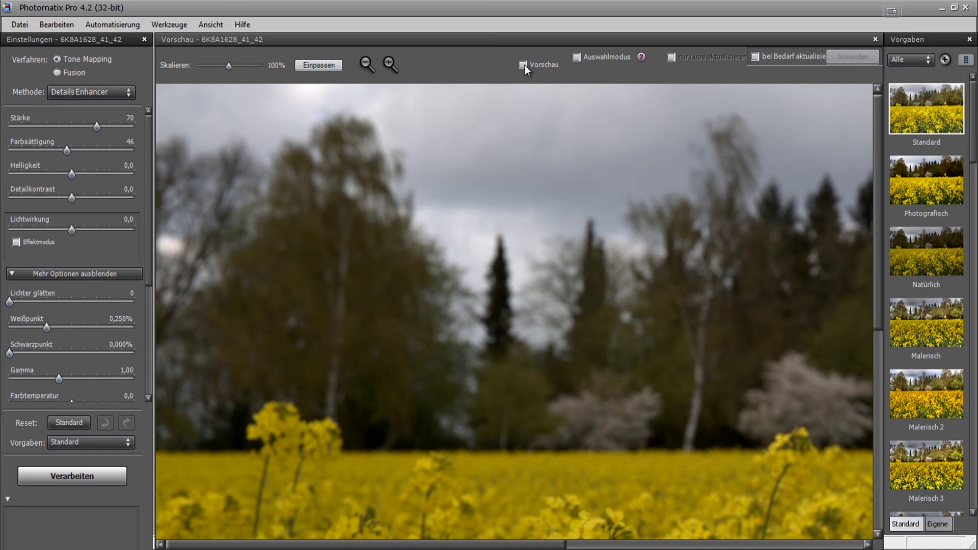
Scroll down to the flowers and compare unprocessed and tone-mapped previews, ending on tone-mapped.
mouse_move(879, 180)
left_mouse_down()
mouse_move(868, 366)
mouse_move(868, 325)
left_mouse_up()
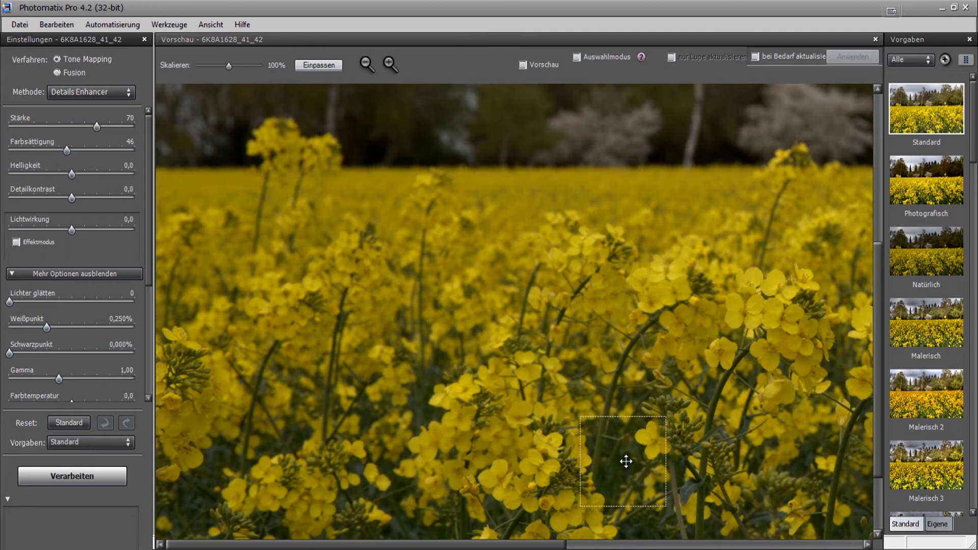
left_click(522, 64)
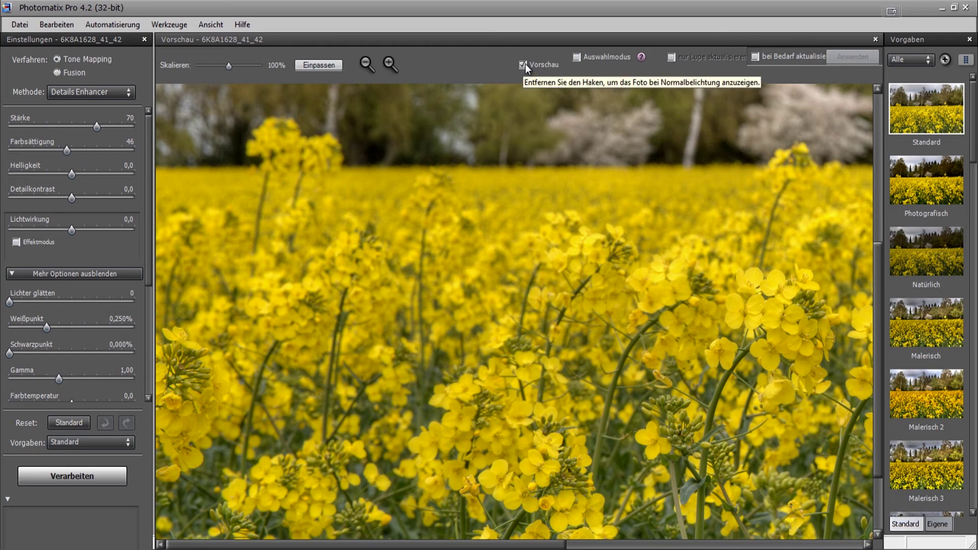
left_click(524, 64)
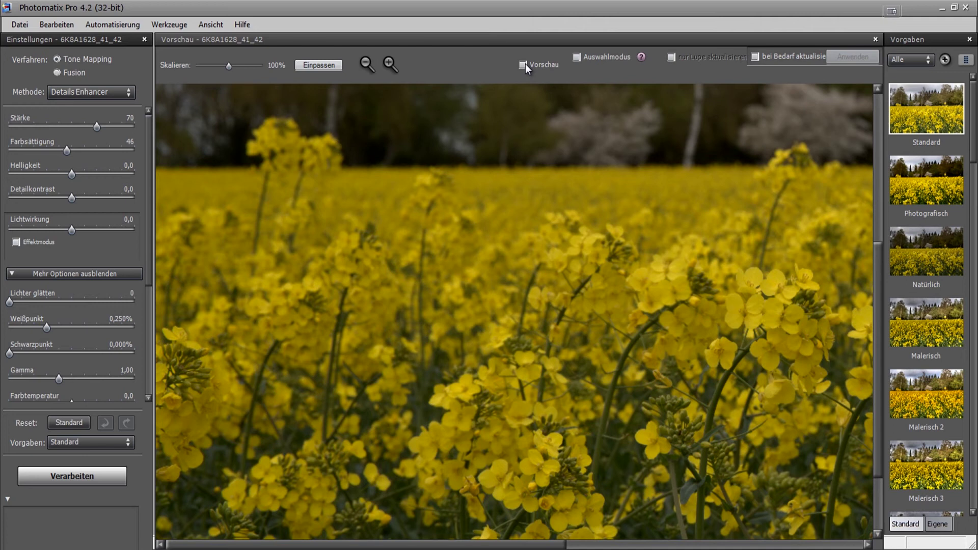
left_click(524, 65)
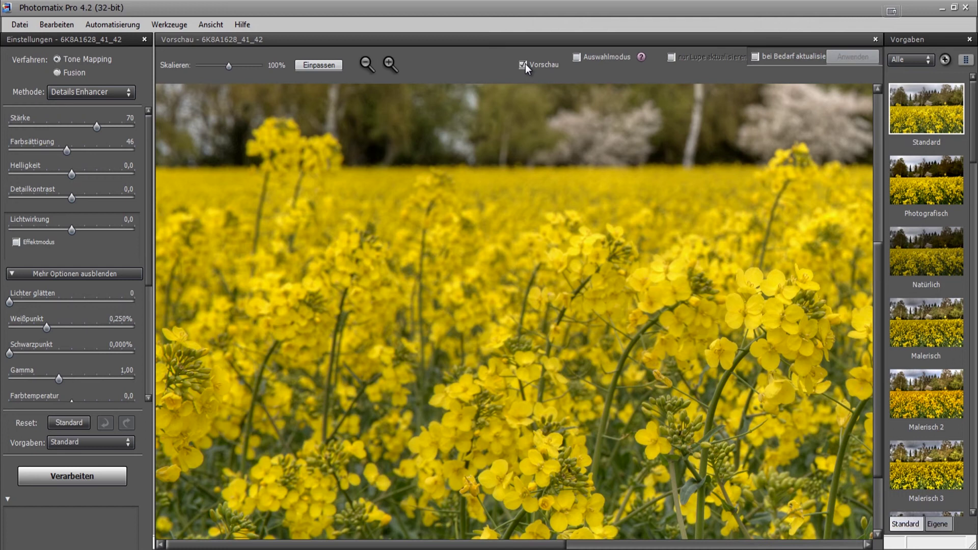
left_click(524, 64)
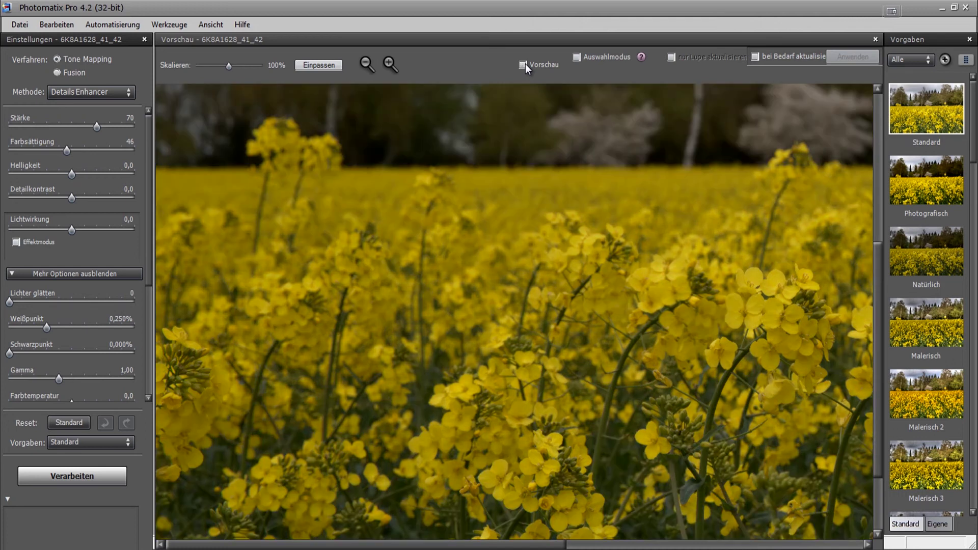
left_click(523, 65)
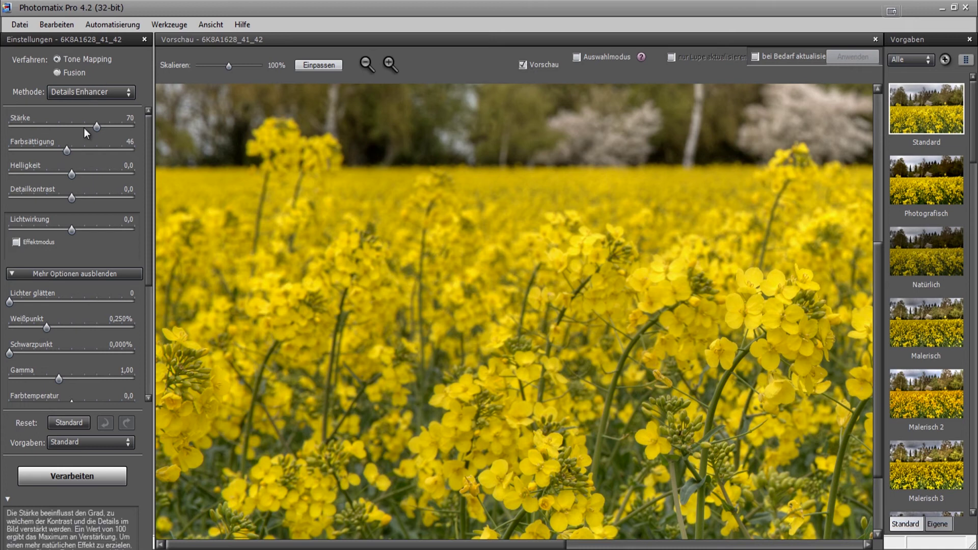
key("ctrl+h")
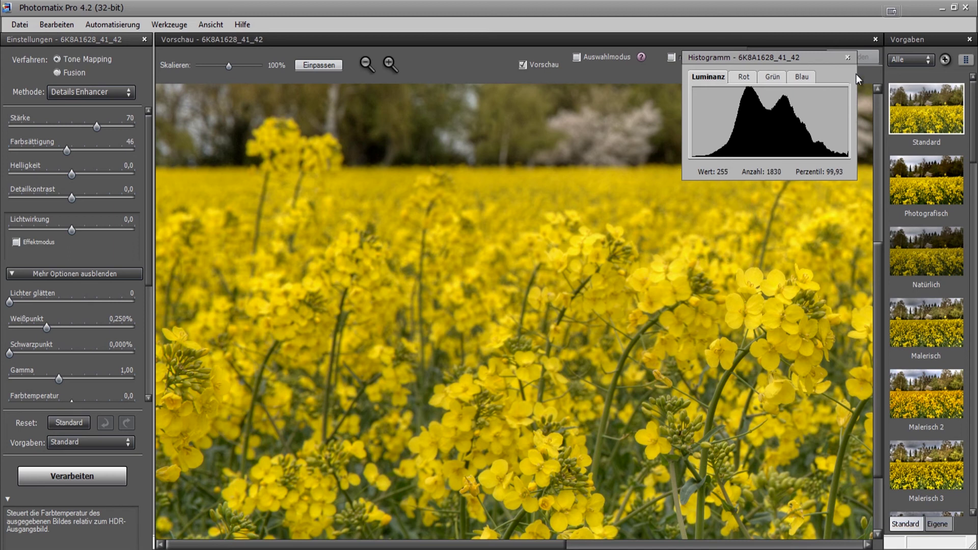
left_click(848, 57)
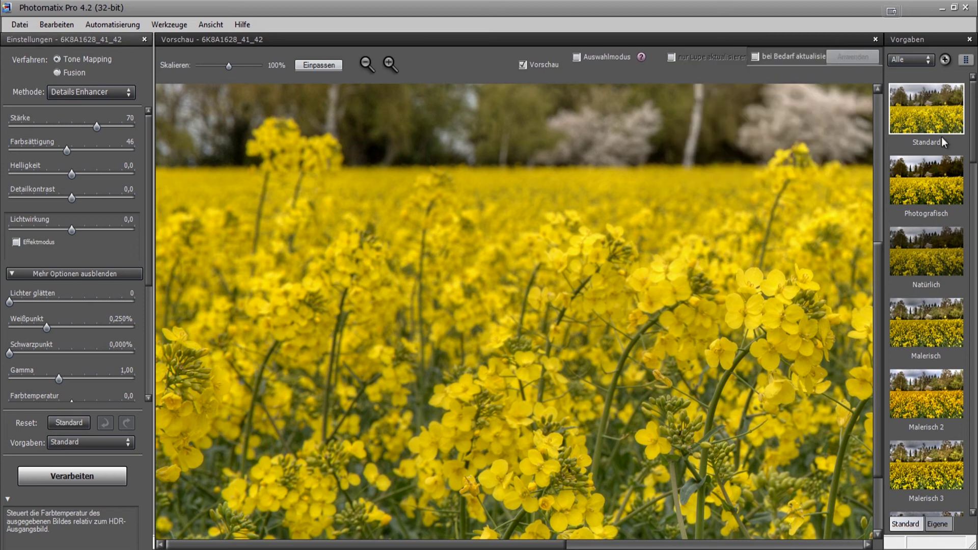
scroll(934, 158, "down", 3)
scroll(927, 181, "down", 3)
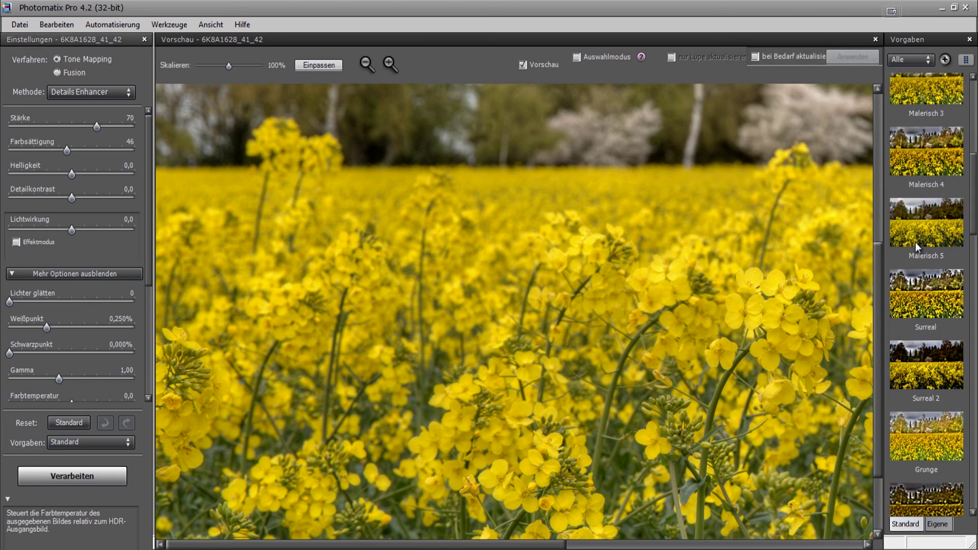
scroll(916, 243, "down", 2)
left_click(932, 206)
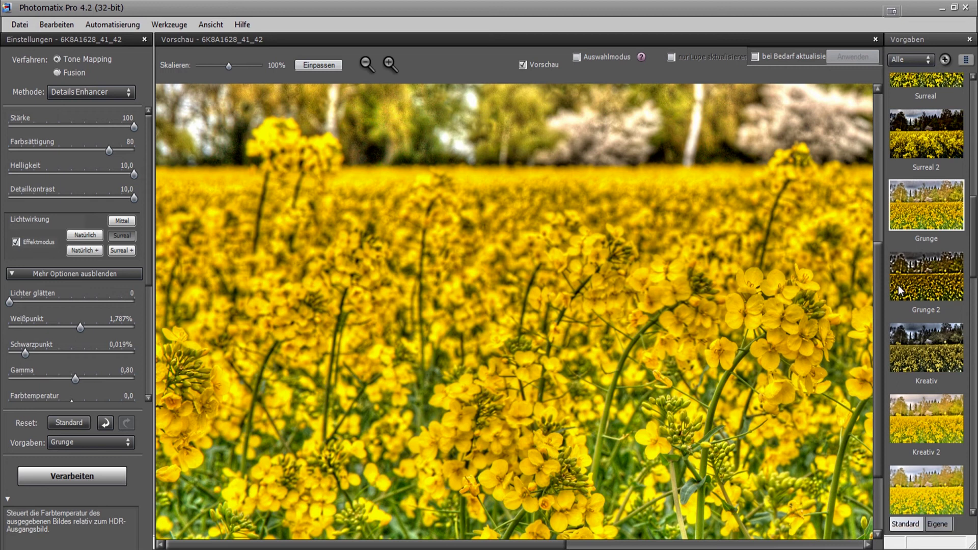
scroll(898, 284, "up", 2)
scroll(899, 285, "up", 3)
scroll(900, 284, "up", 3)
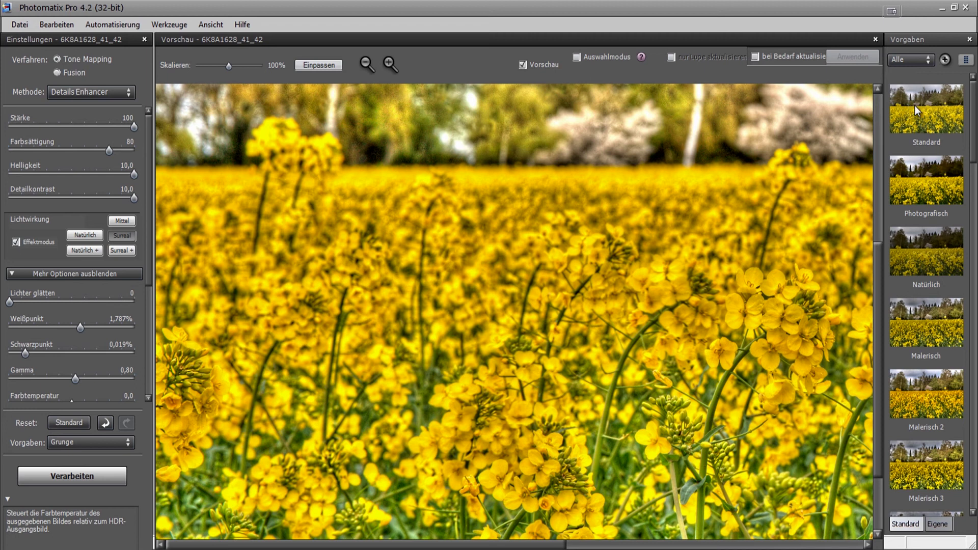
left_click(915, 106)
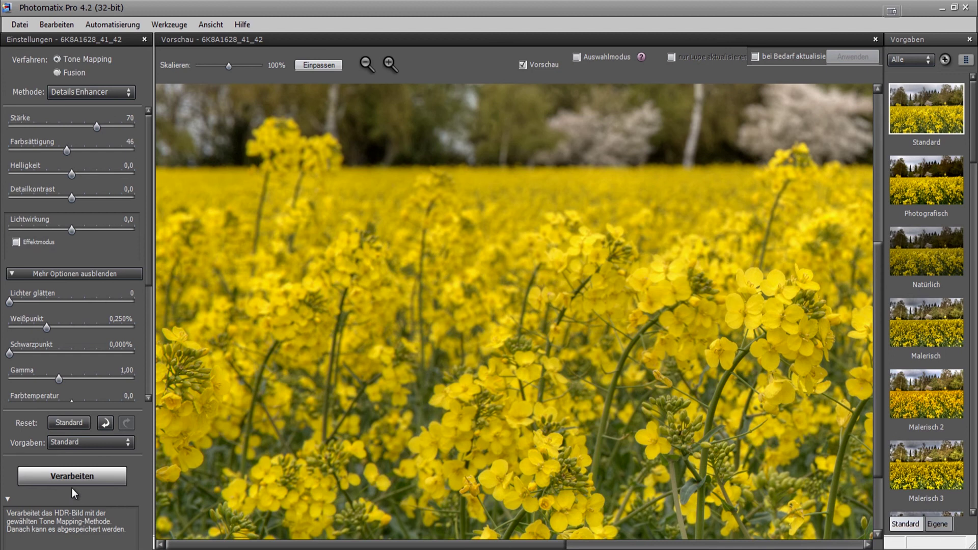
Tone-map the merged image into the 16-bit result 6K8A1628_41_42_tonemapped.
left_click(75, 477)
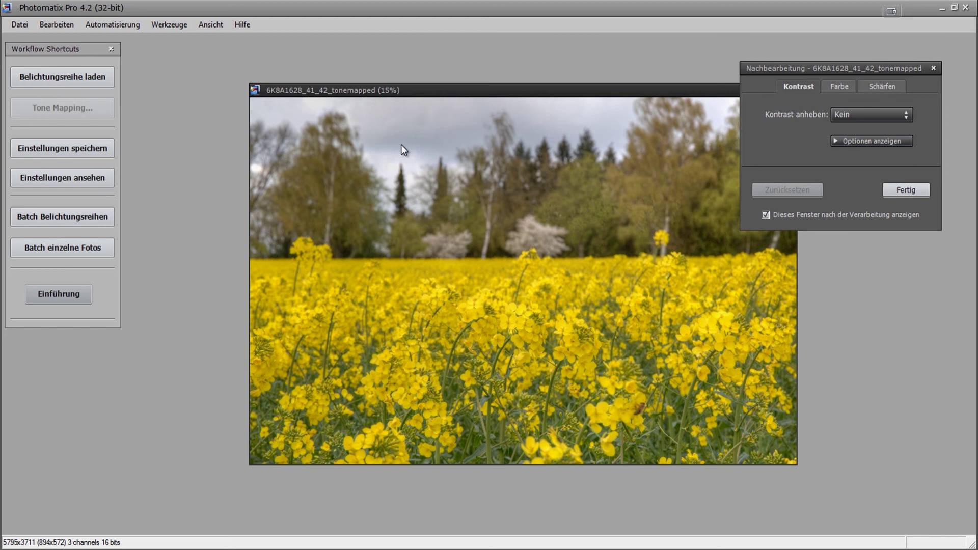
Finish post-processing and bring up Save As with TIFF 16-bit as the file type.
left_click(917, 190)
left_click(19, 26)
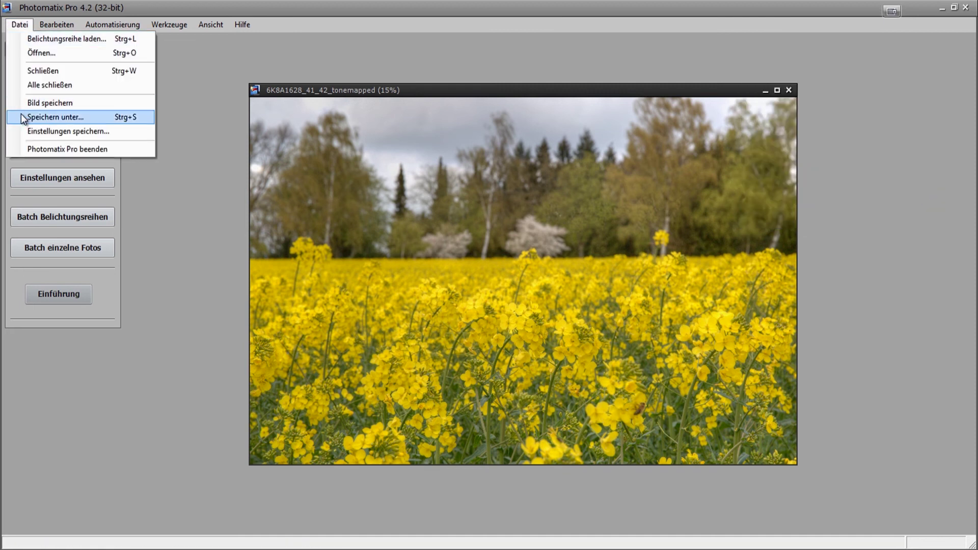
left_click(79, 116)
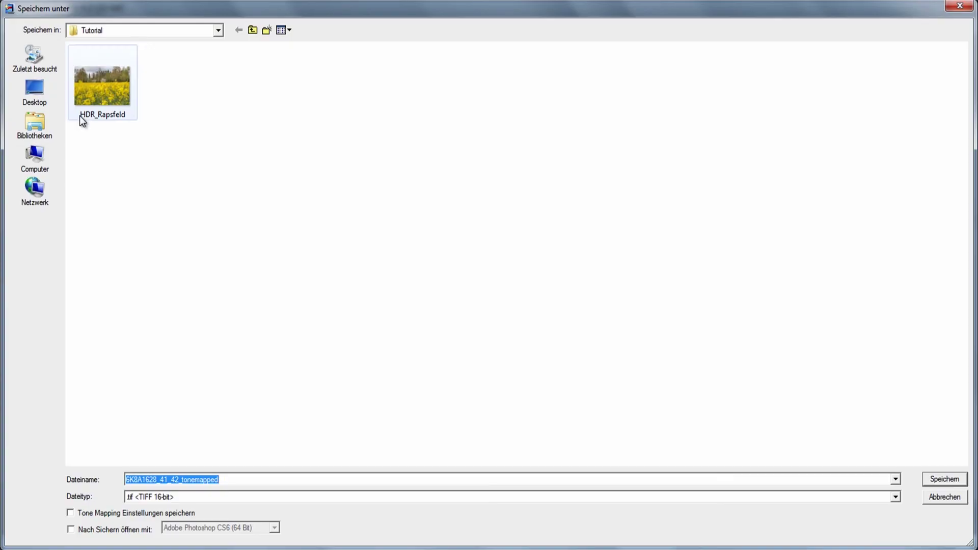
left_click(155, 499)
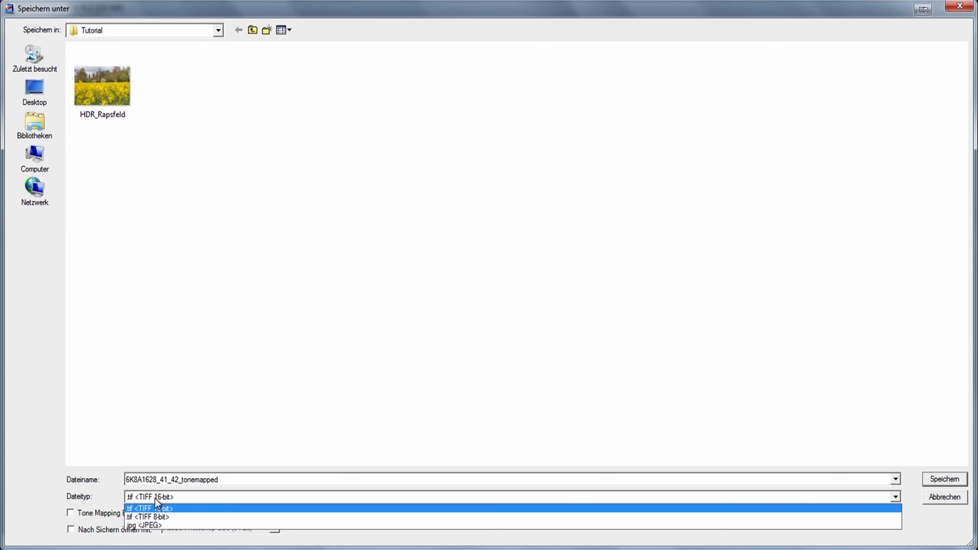
left_click(155, 499)
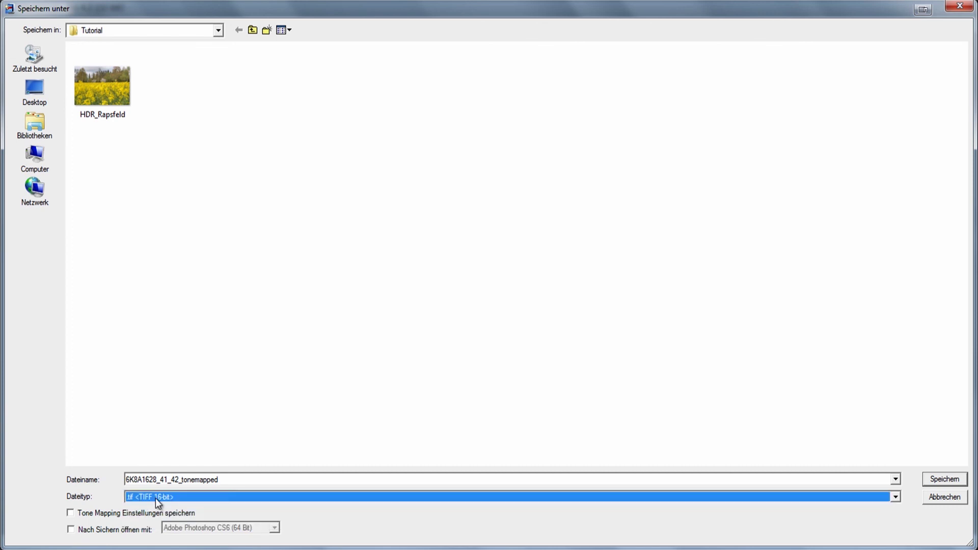